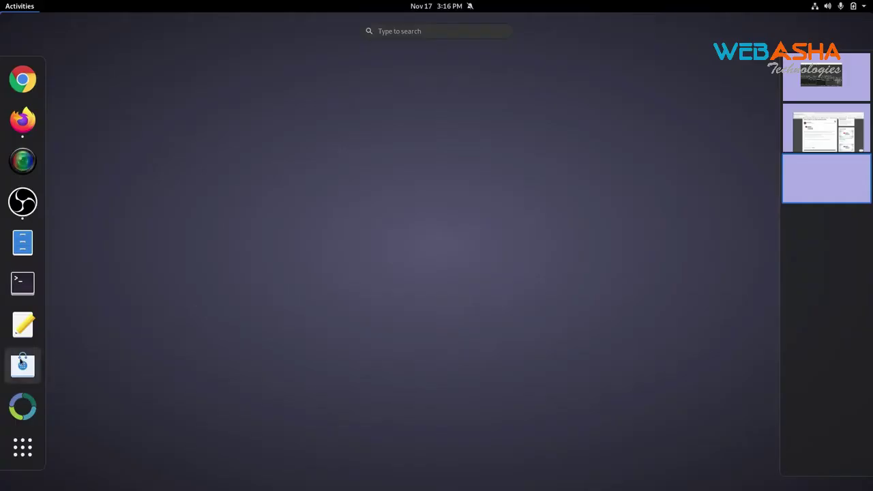
# - Launch GNOME Software from the dash icon
pyautogui.click(22, 362)
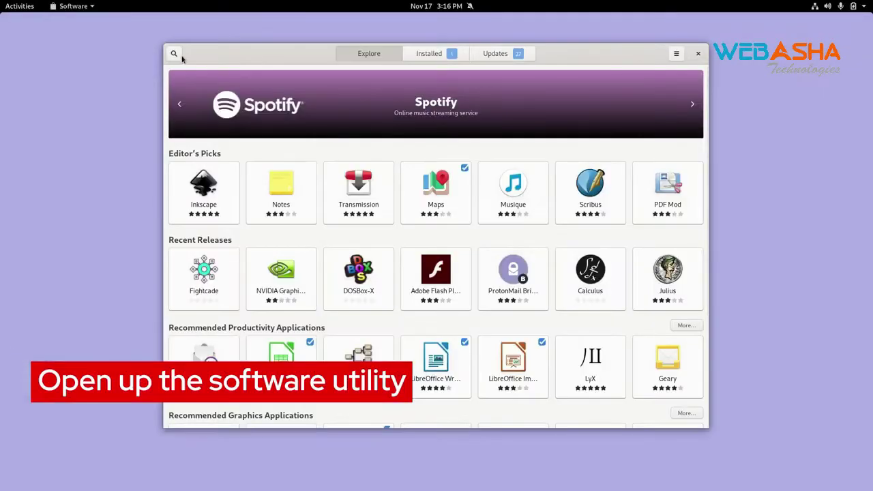
# - Search 'media w' in GNOME Software, then install and launch Fedora Media Writer
pyautogui.click(176, 55)
pyautogui.write('media w')
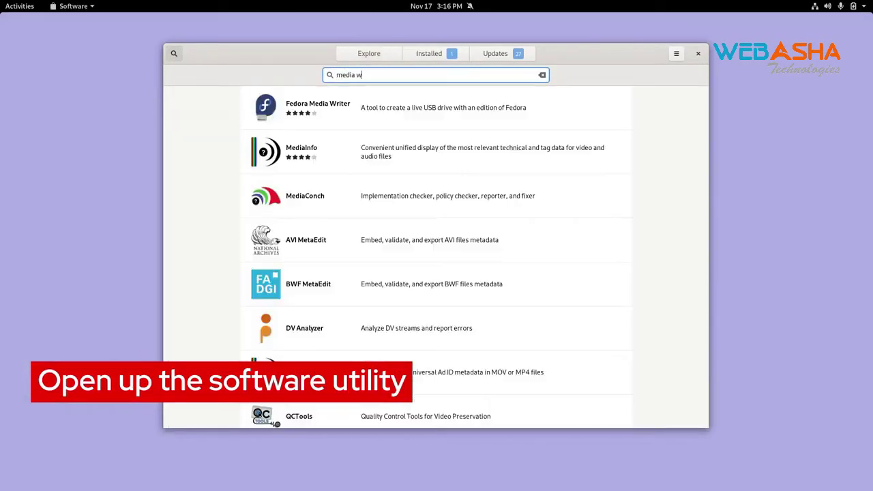
pyautogui.click(441, 111)
pyautogui.click(275, 122)
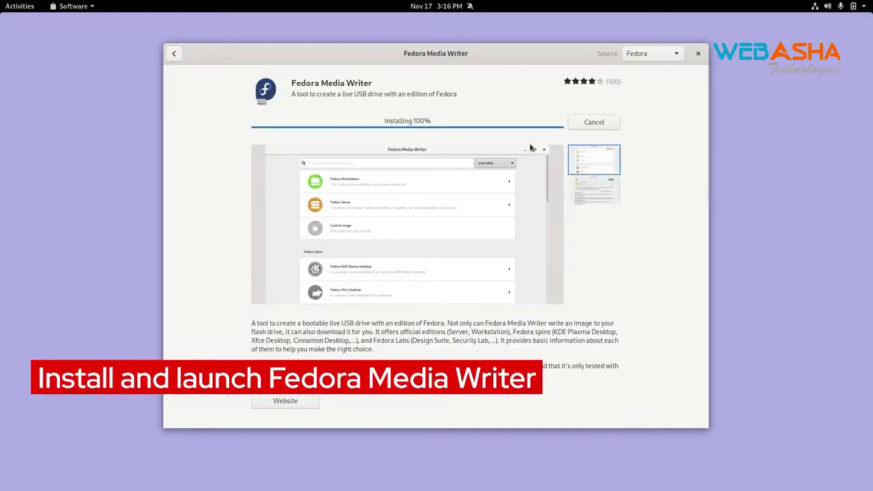
pyautogui.click(281, 127)
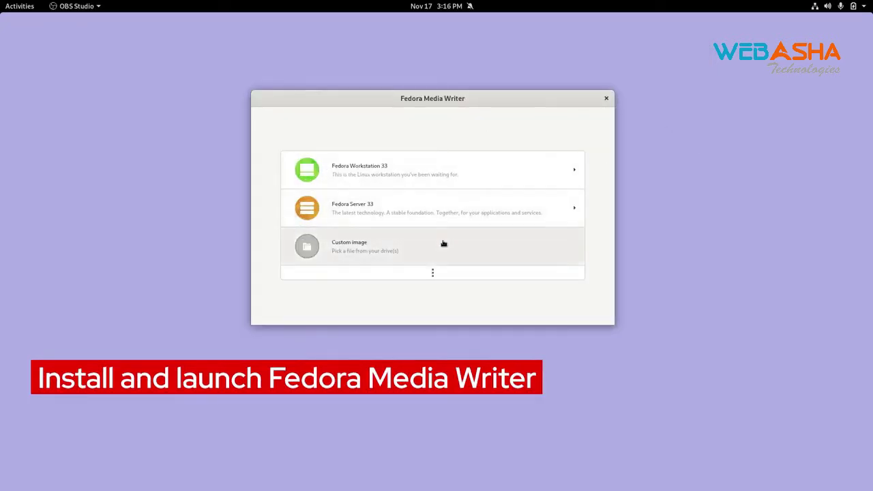
# - Write the custom image rhrexboot.iso to the USB DISK 3.0 (15.8 GB) drive
pyautogui.click(375, 251)
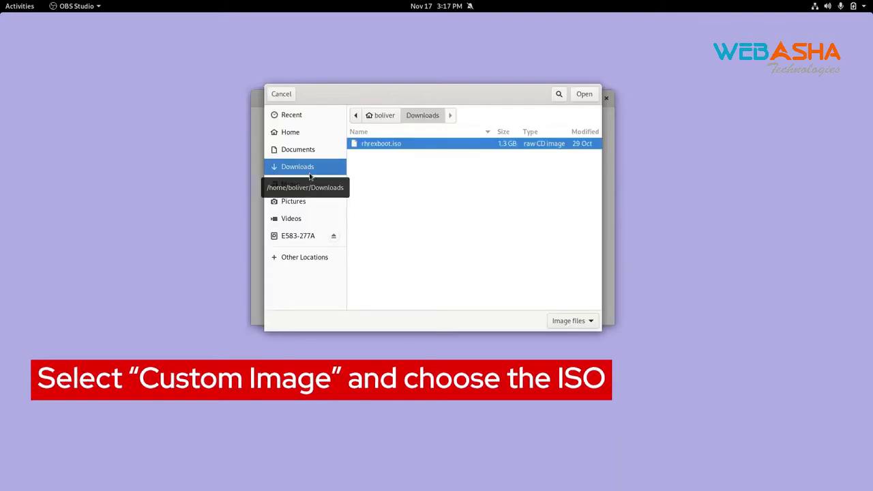
pyautogui.click(578, 96)
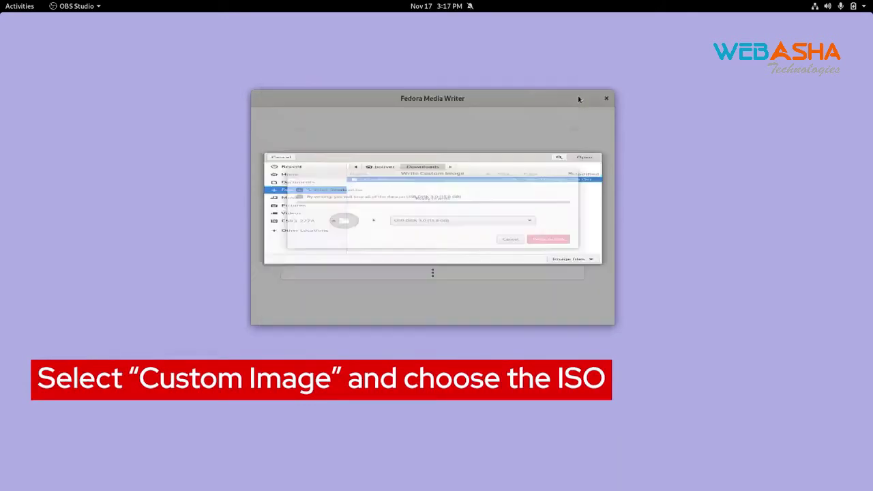
pyautogui.click(529, 232)
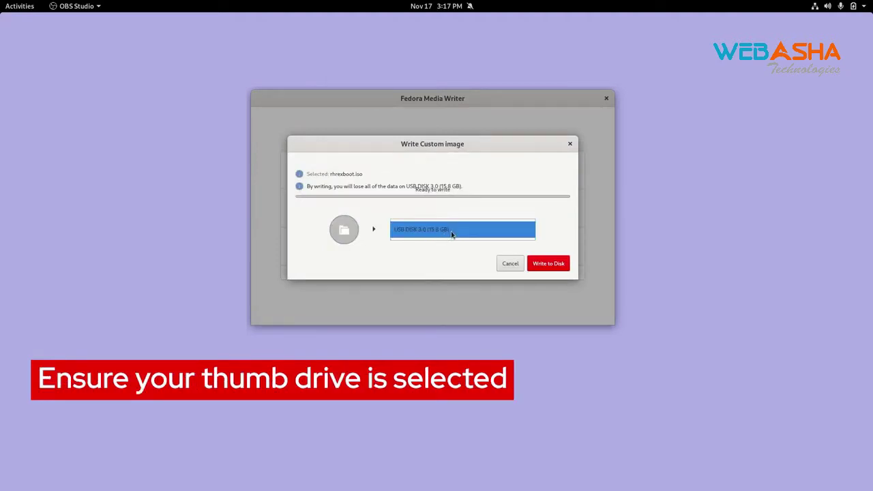
pyautogui.click(453, 235)
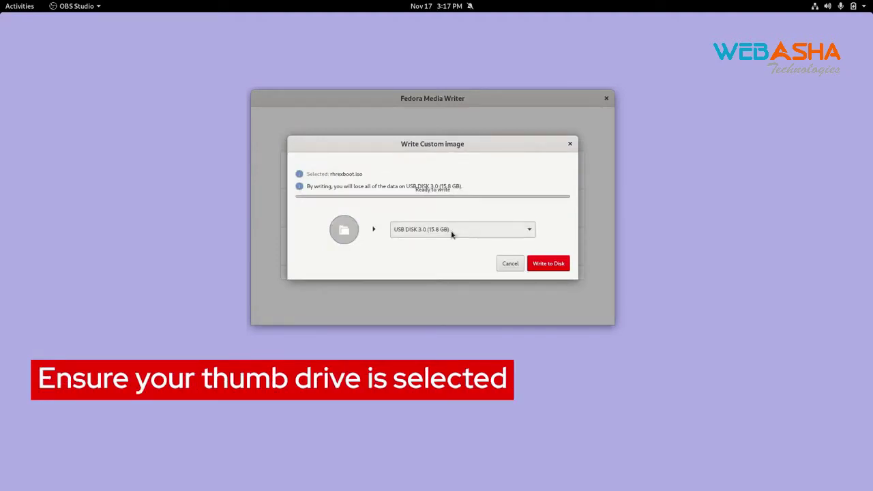
pyautogui.click(553, 265)
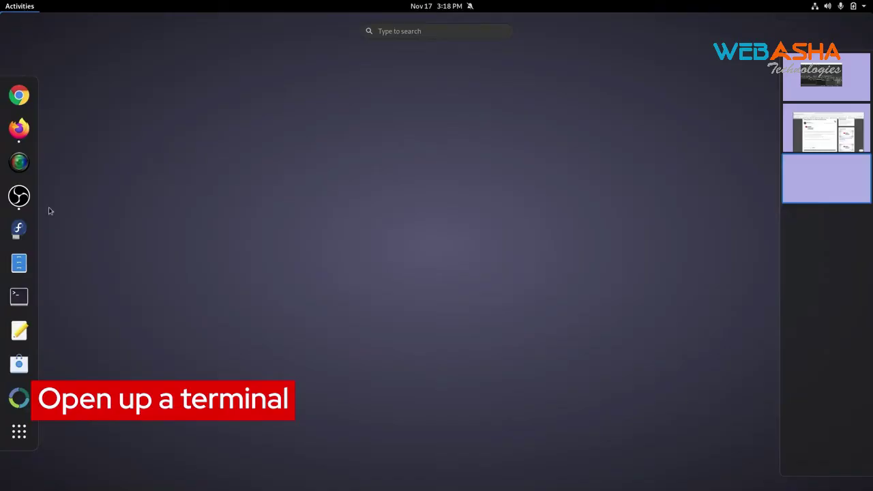
# - Run lsblk in a new terminal to list the block devices
pyautogui.click(19, 296)
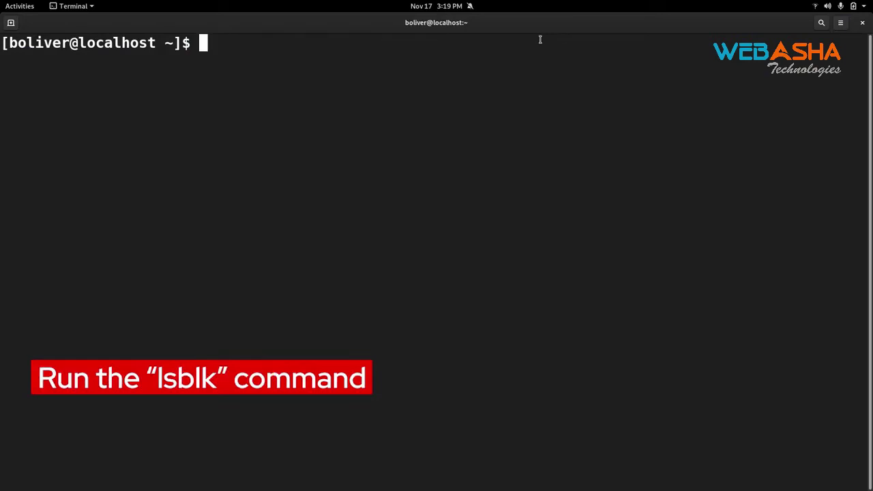
pyautogui.write('lsblk')
pyautogui.press('Return')
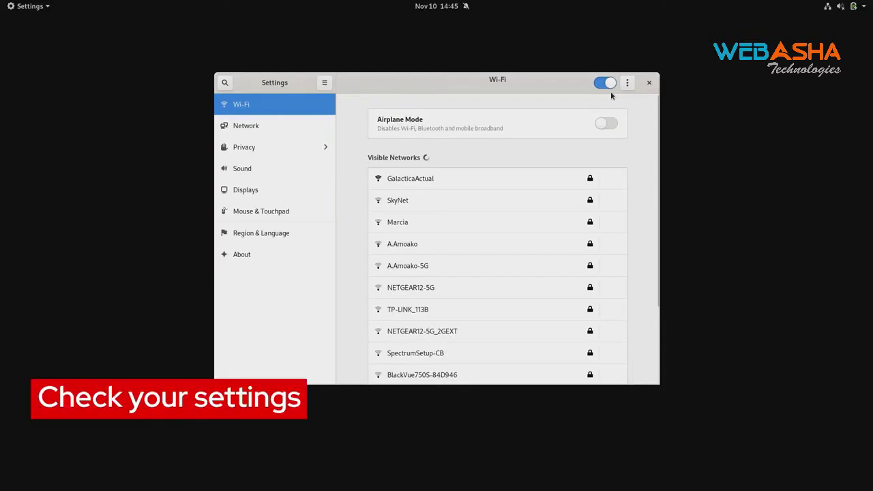
# - Turn Wi-Fi off, check the wired network settings and raise the volume
pyautogui.click(607, 83)
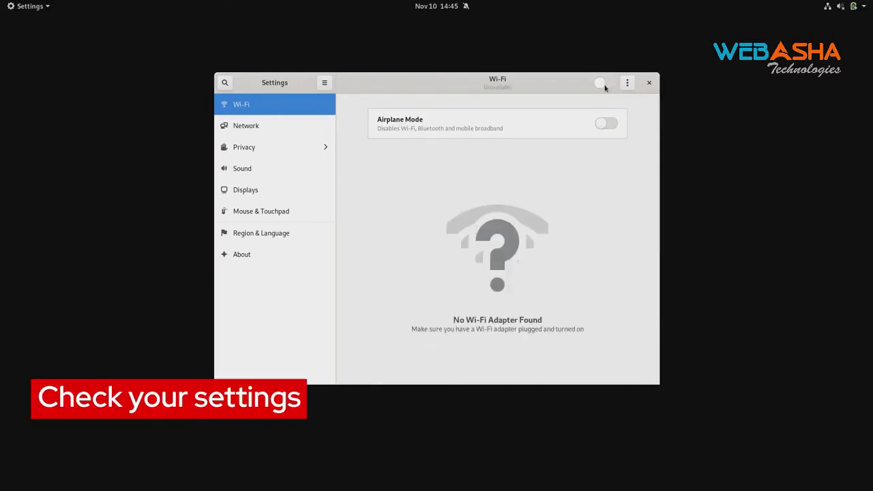
pyautogui.click(242, 126)
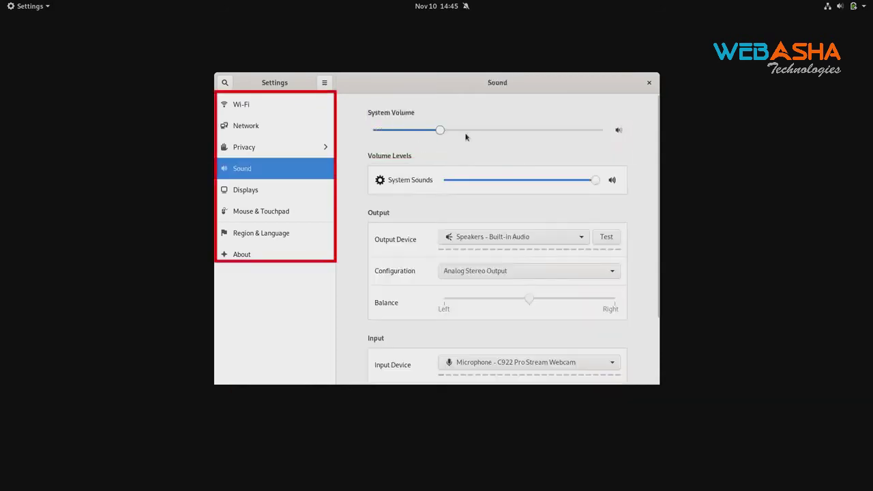
pyautogui.moveTo(441, 144); pyautogui.dragTo(529, 144)
pyautogui.scroll(-3, 603, 279)
# - Review the Mouse & Touchpad, Region & Language and About pages, then close Settings
pyautogui.click(260, 212)
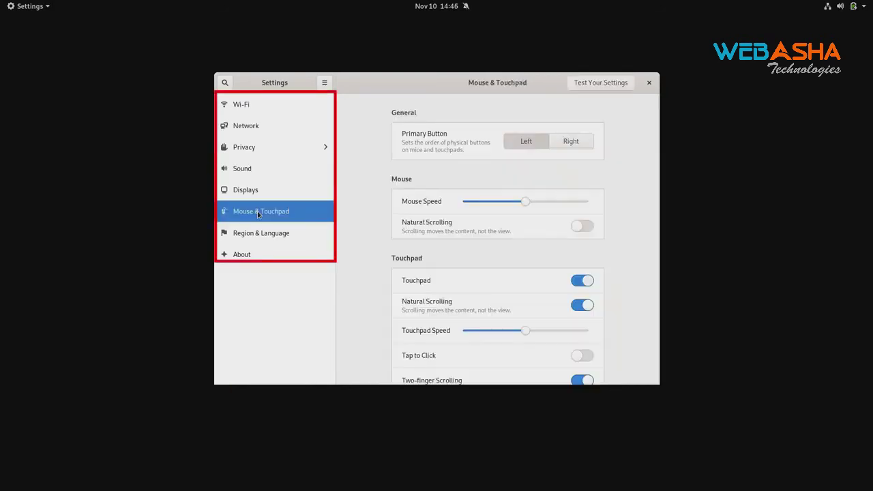
pyautogui.click(267, 234)
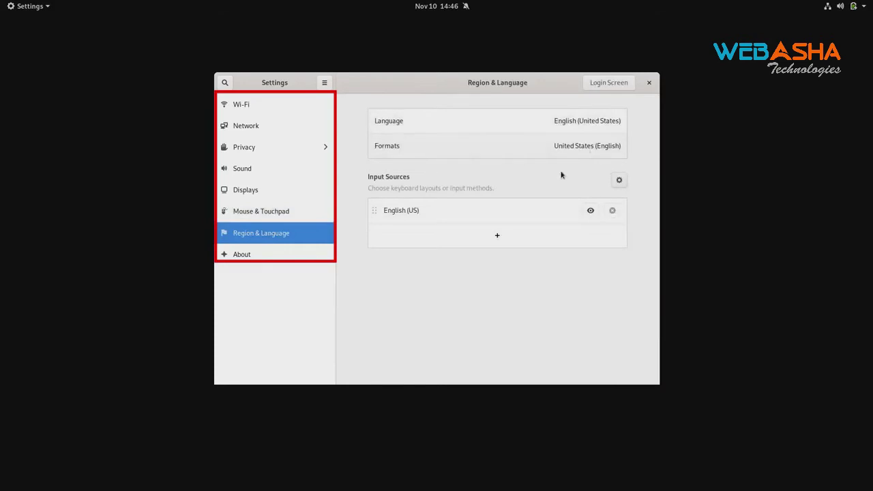
pyautogui.click(301, 254)
pyautogui.click(649, 83)
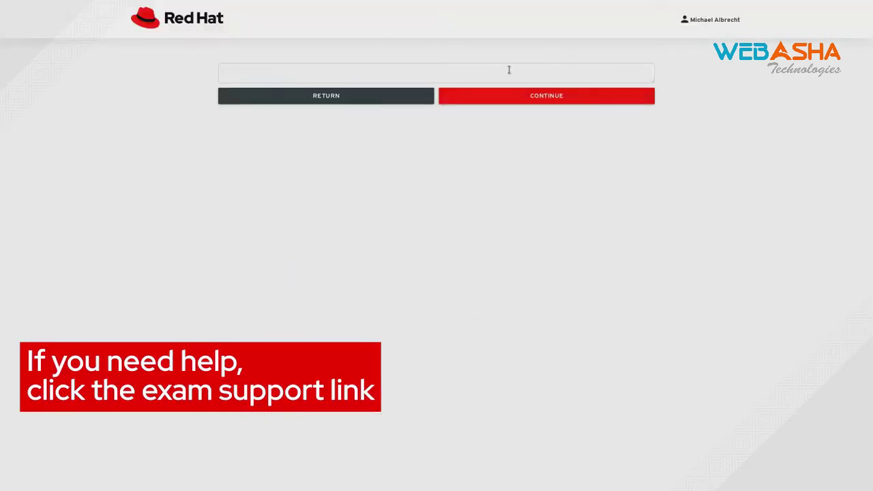
# - Type 'I have a few qus' into the exam support chat box
pyautogui.click(509, 70)
pyautogui.write('I have a few qus')
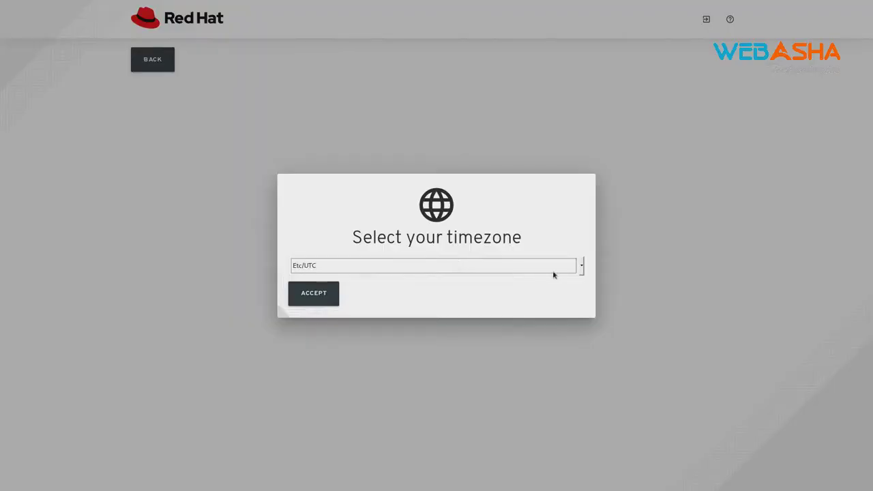
# - Choose the EST timezone and accept it to start the checks
pyautogui.click(582, 267)
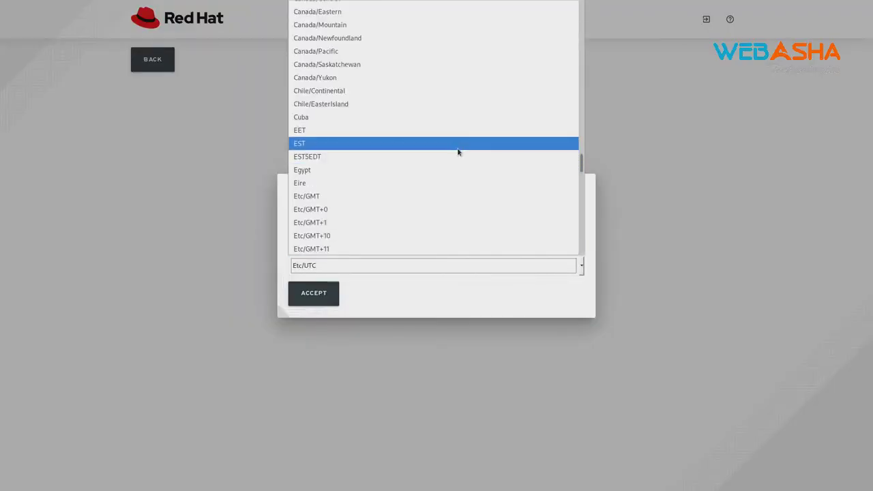
pyautogui.click(460, 145)
pyautogui.click(323, 293)
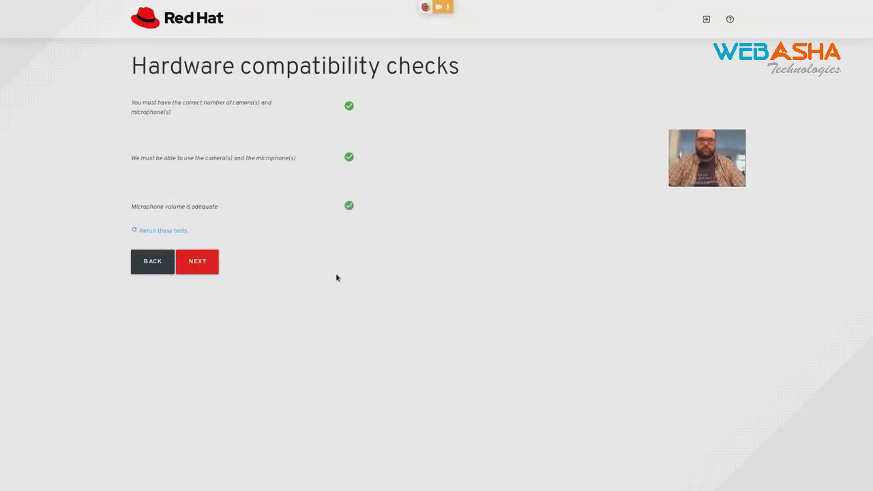
# - Advance through the hardware and streaming checks, accept the summary, and return to the main page
pyautogui.click(199, 263)
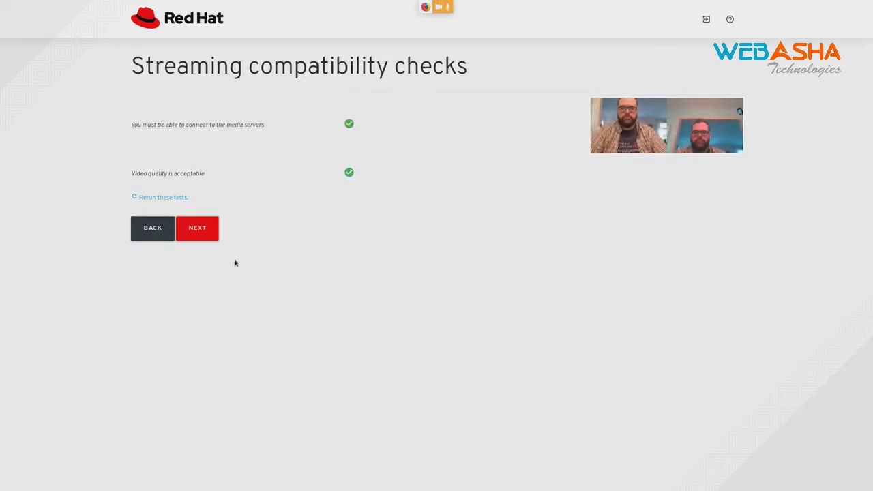
pyautogui.click(212, 235)
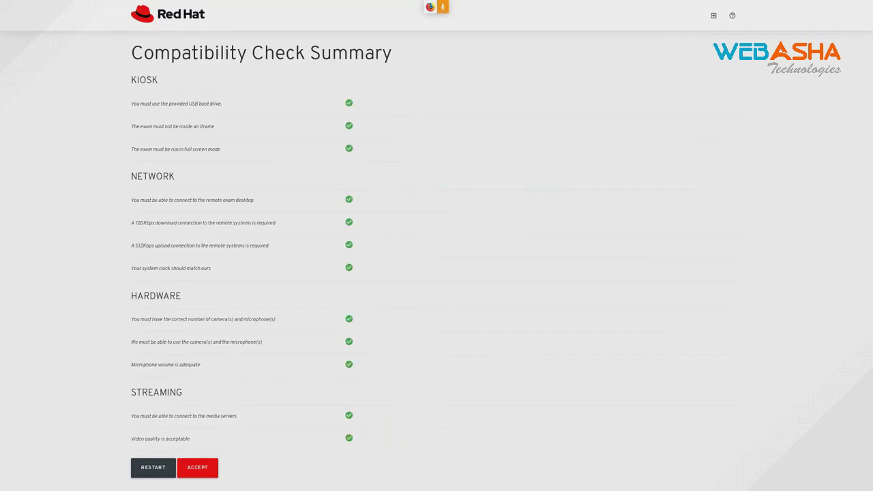
pyautogui.click(207, 471)
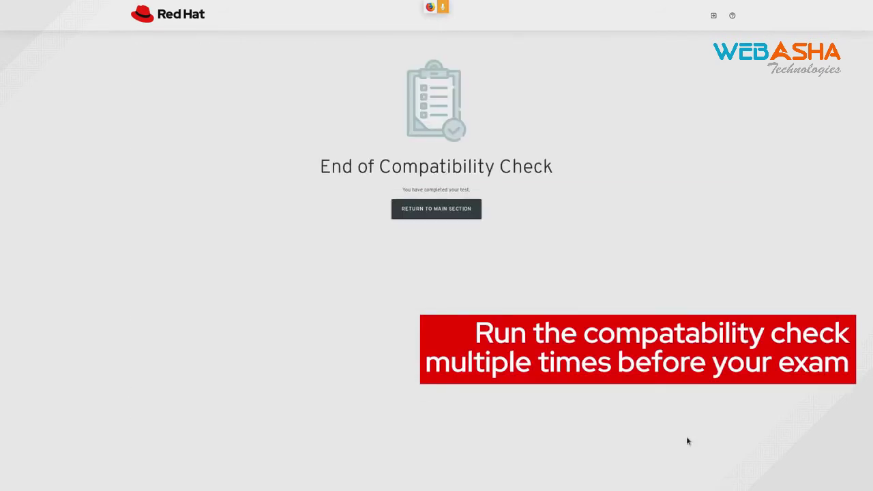
pyautogui.click(480, 217)
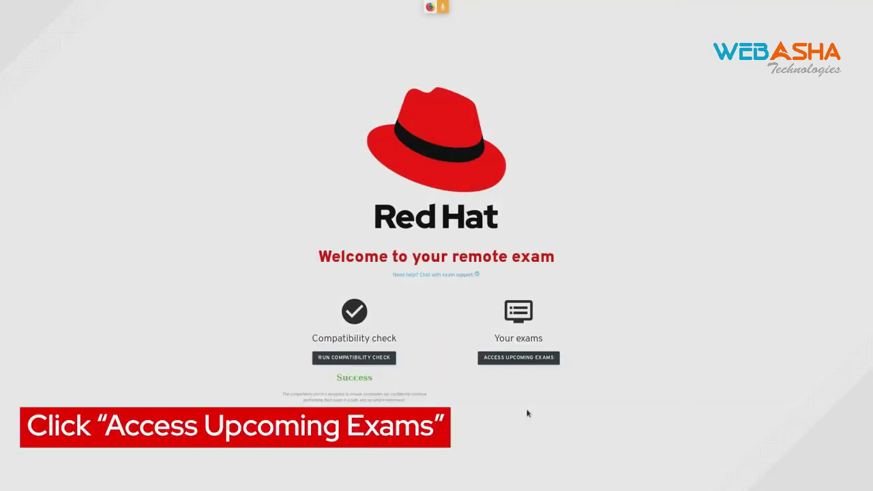
# - Access the upcoming EX200K exam and continue past the exam environment notes
pyautogui.click(543, 360)
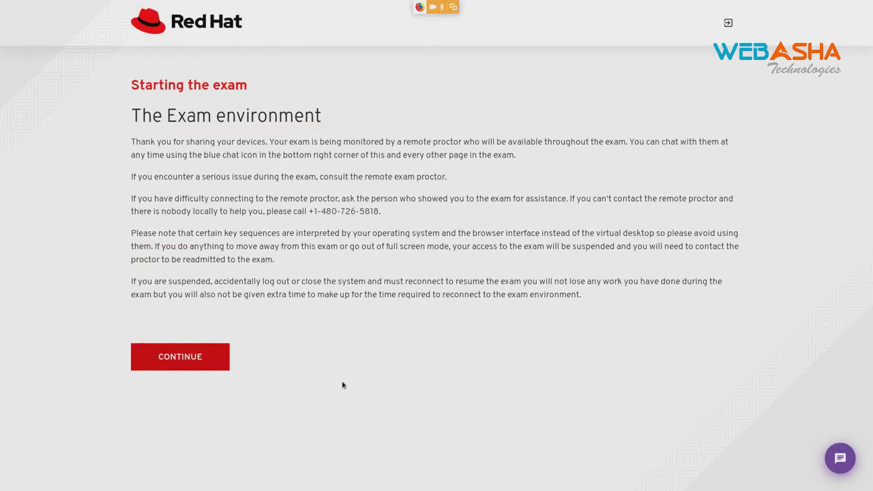
pyautogui.click(203, 357)
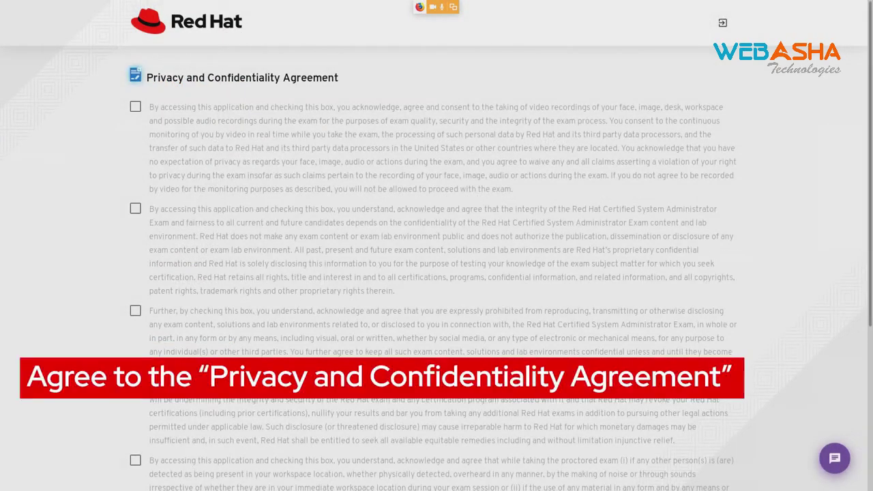
# - Tick all five agreement terms and accept the Privacy and Confidentiality Agreement
pyautogui.click(135, 106)
pyautogui.click(135, 208)
pyautogui.click(135, 311)
pyautogui.click(136, 385)
pyautogui.scroll(-3, 133, 260)
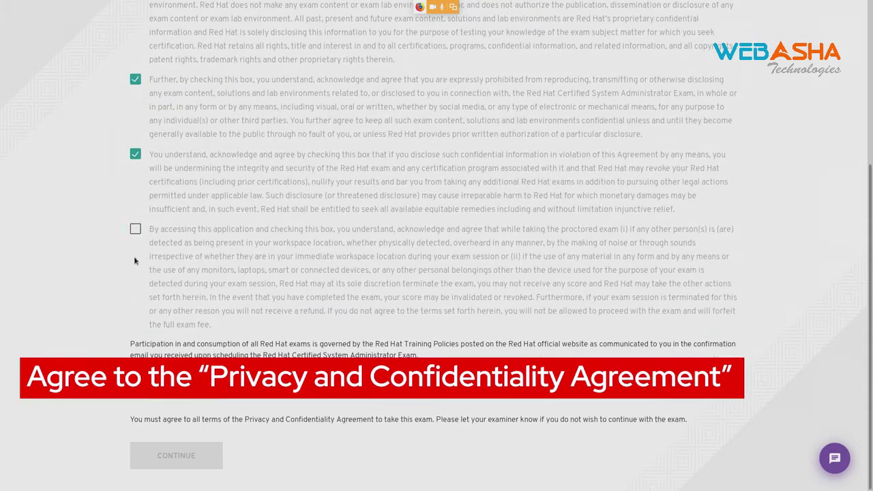
pyautogui.click(135, 228)
pyautogui.click(176, 456)
# - Answer the survey (Yes, Red Hat courses, extremely confident, career improvement, Yes) and greet the proctor with 'Hello.'
pyautogui.click(137, 177)
pyautogui.scroll(-3, 116, 194)
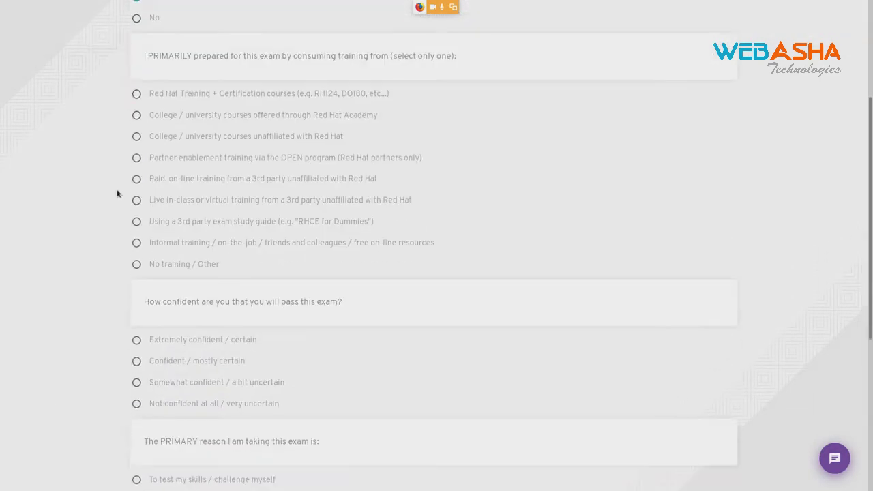
pyautogui.click(137, 93)
pyautogui.scroll(-2, 108, 146)
pyautogui.click(136, 182)
pyautogui.scroll(-2, 112, 197)
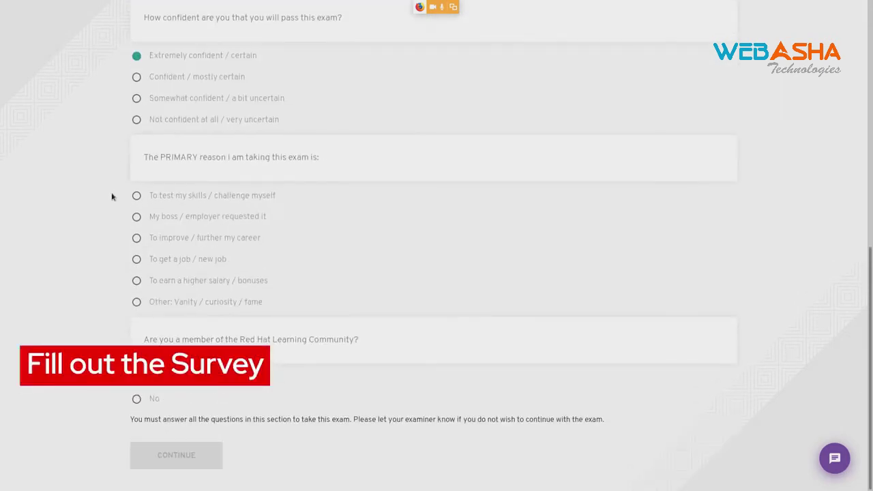
pyautogui.click(136, 238)
pyautogui.click(137, 377)
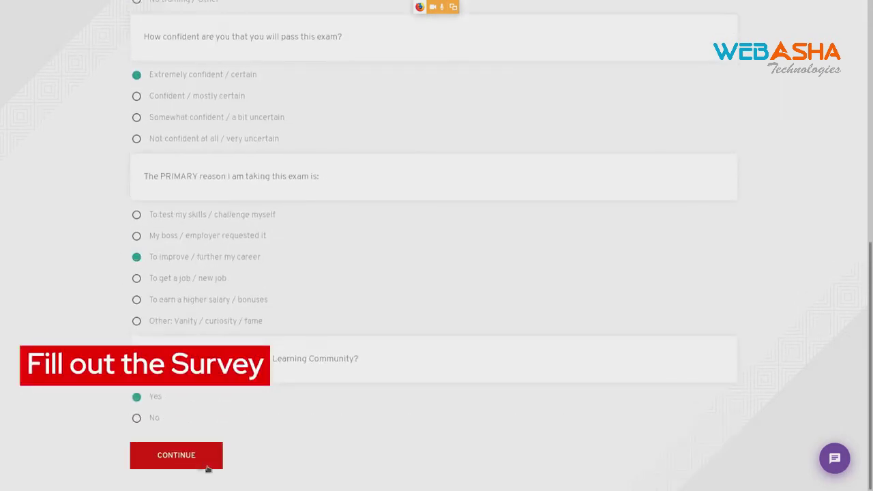
pyautogui.click(206, 466)
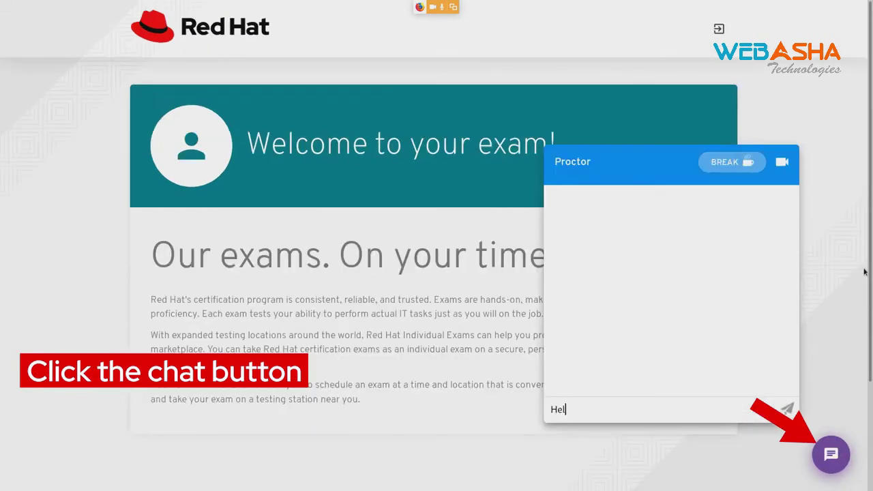
pyautogui.write('lo.')
pyautogui.press('Return')
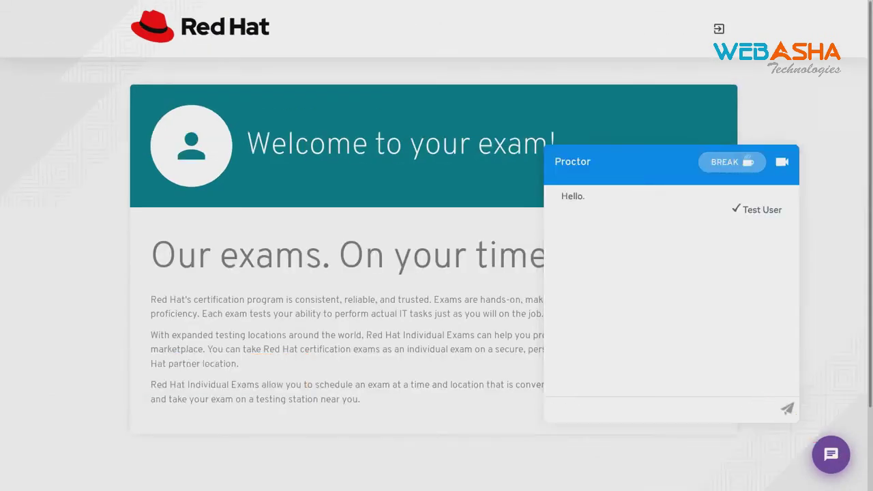